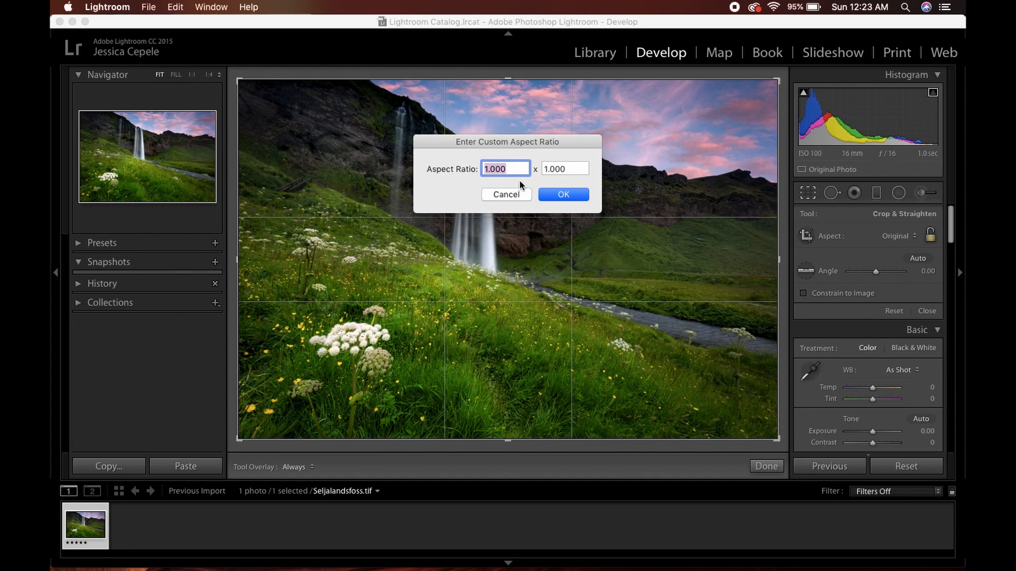
Set a custom crop aspect ratio of 1350 x 2160 for the waterfall photo and apply the crop
text(1,35)
text(0)
click(576, 170)
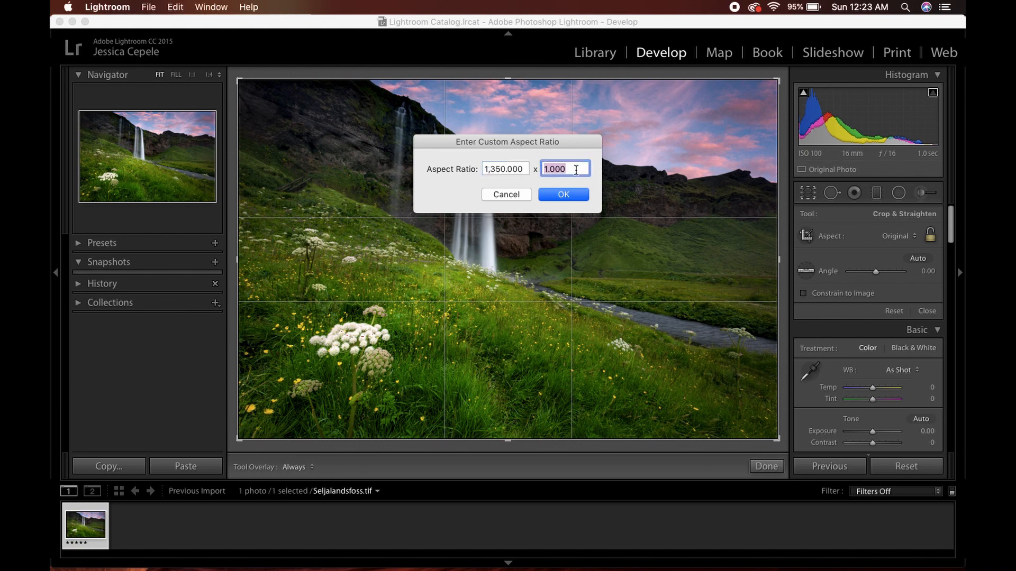
text(2160)
click(566, 196)
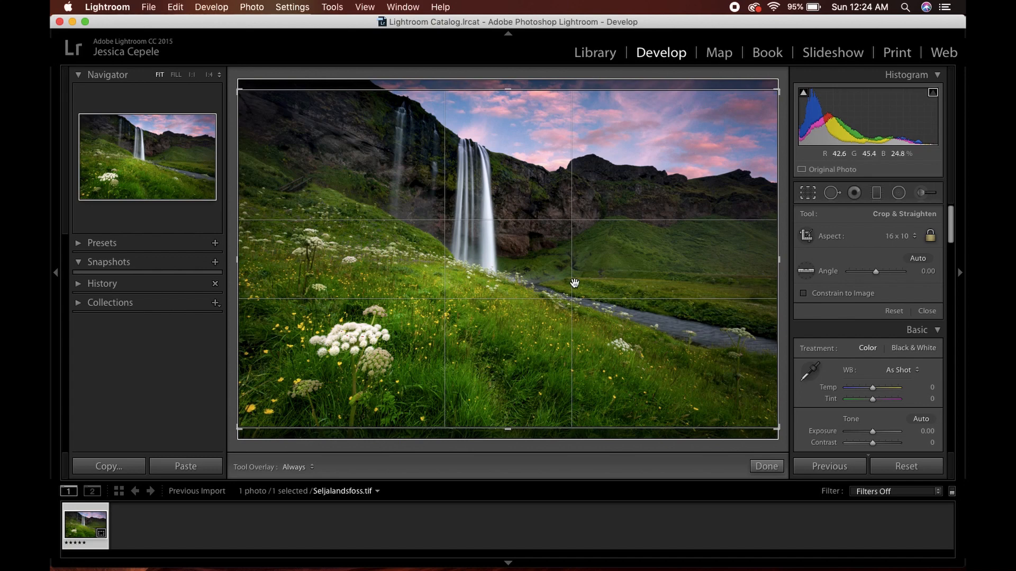
drag(575, 284, 572, 283)
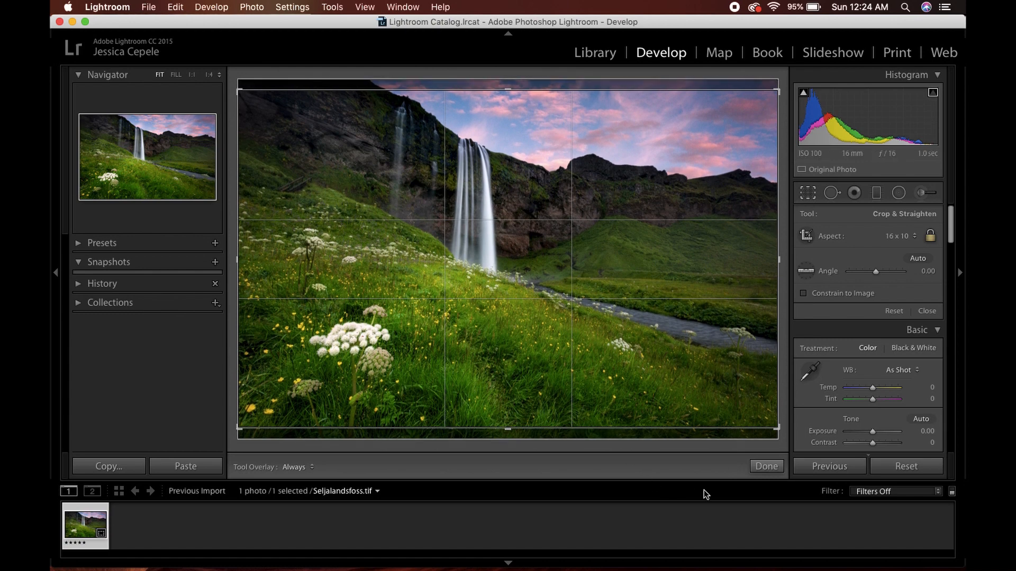
click(766, 466)
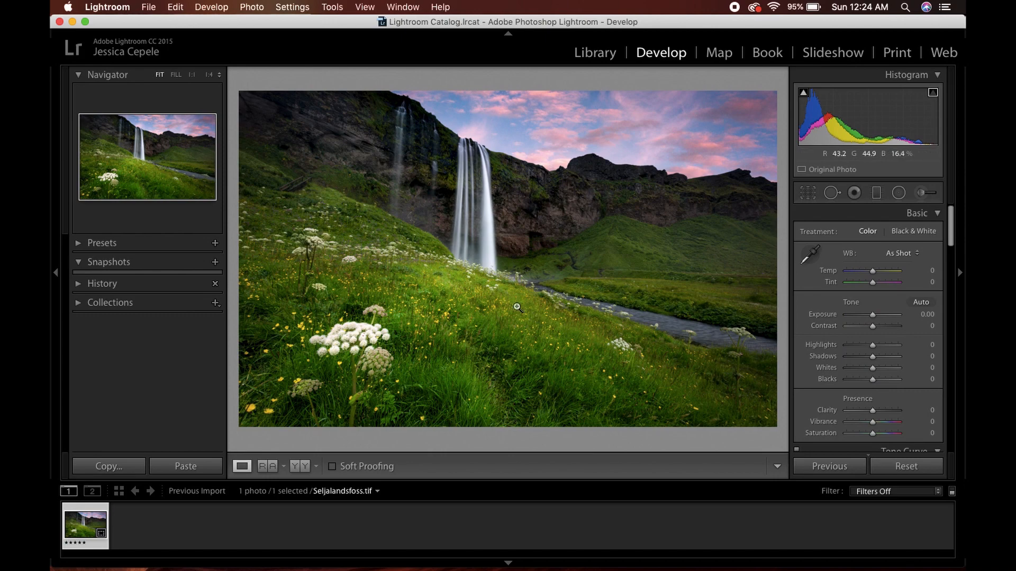
Open a copy of the photo with Lightroom adjustments in Adobe Photoshop 2020 and unlock its Background layer
right_click(515, 306)
mouse_move(539, 308)
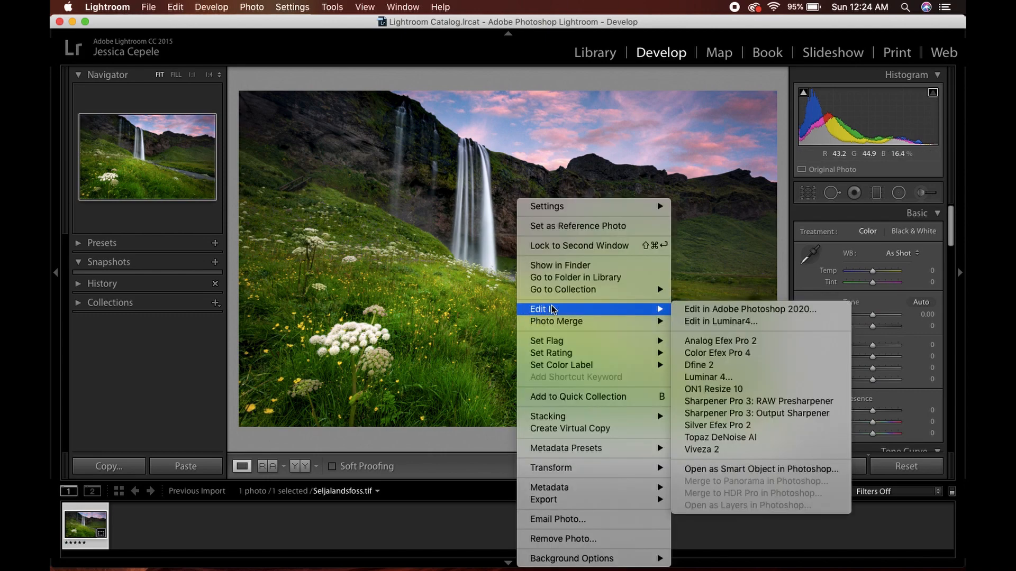
click(696, 313)
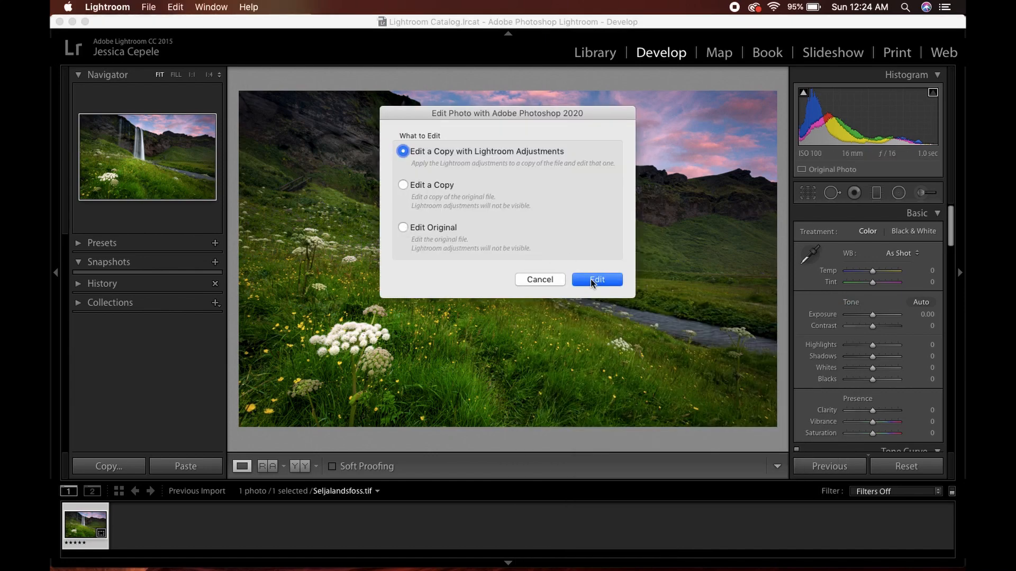
click(590, 277)
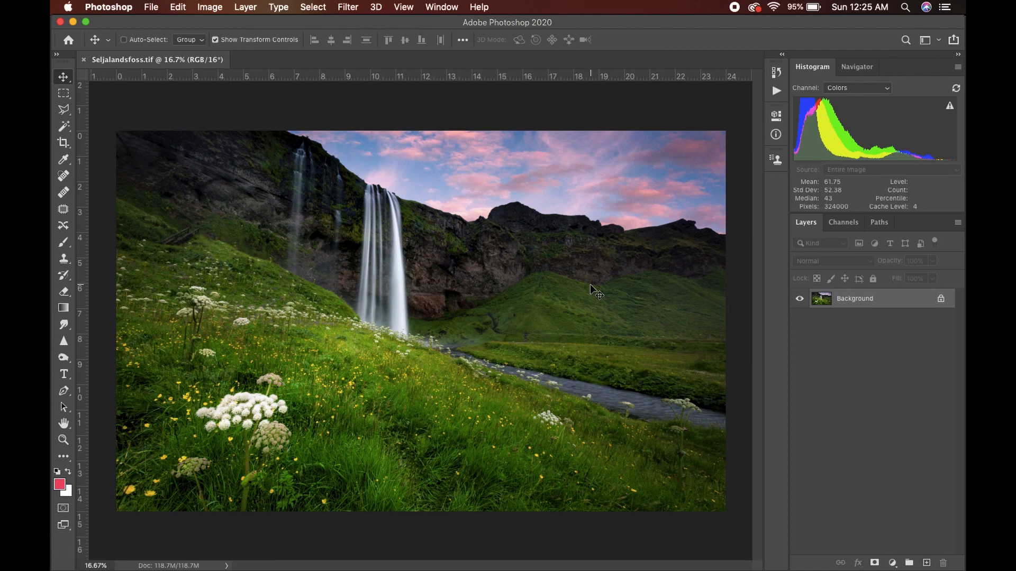
click(941, 299)
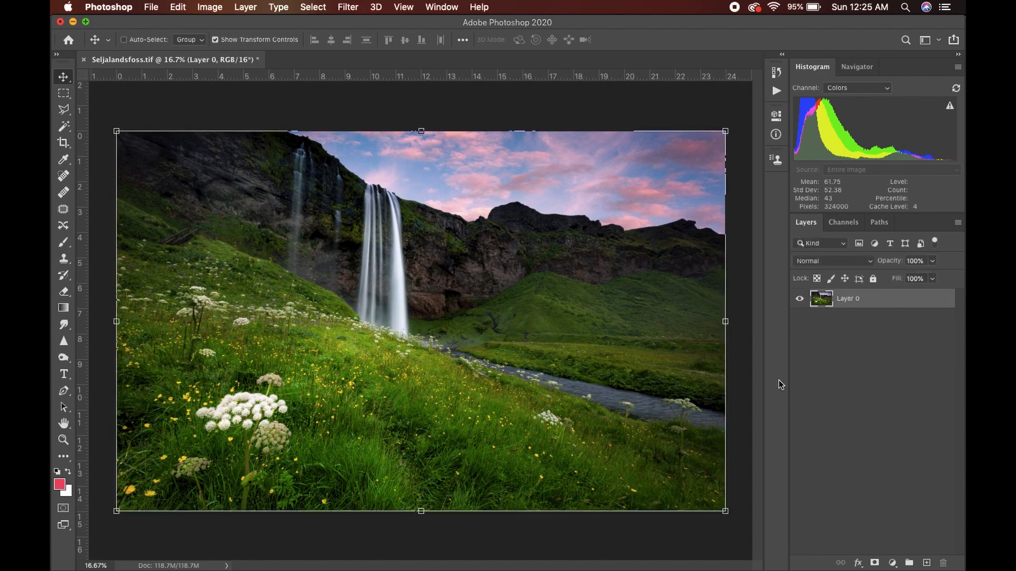
Add a new guide layout with 2 columns and create slices from the guides
click(404, 7)
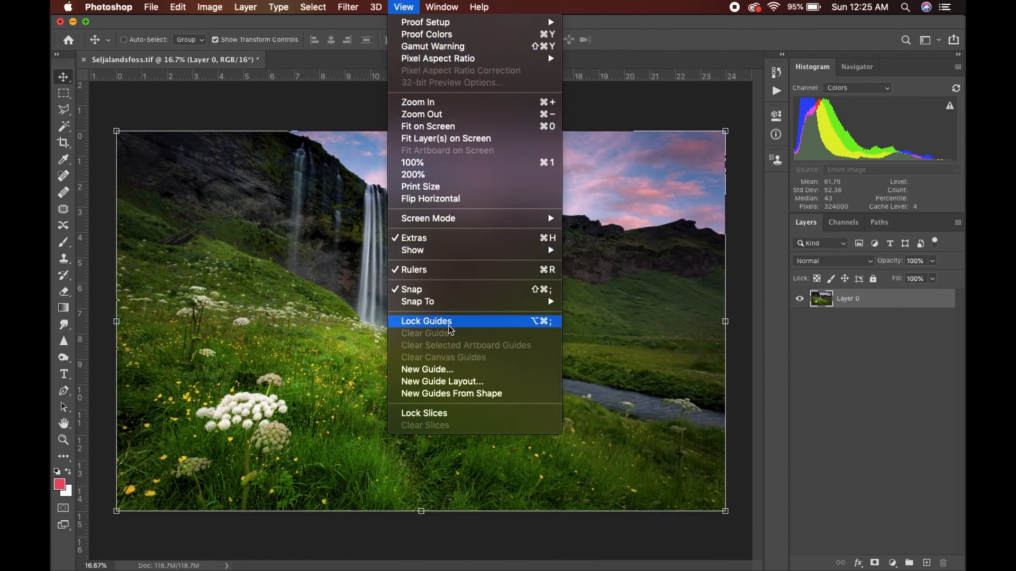
click(458, 382)
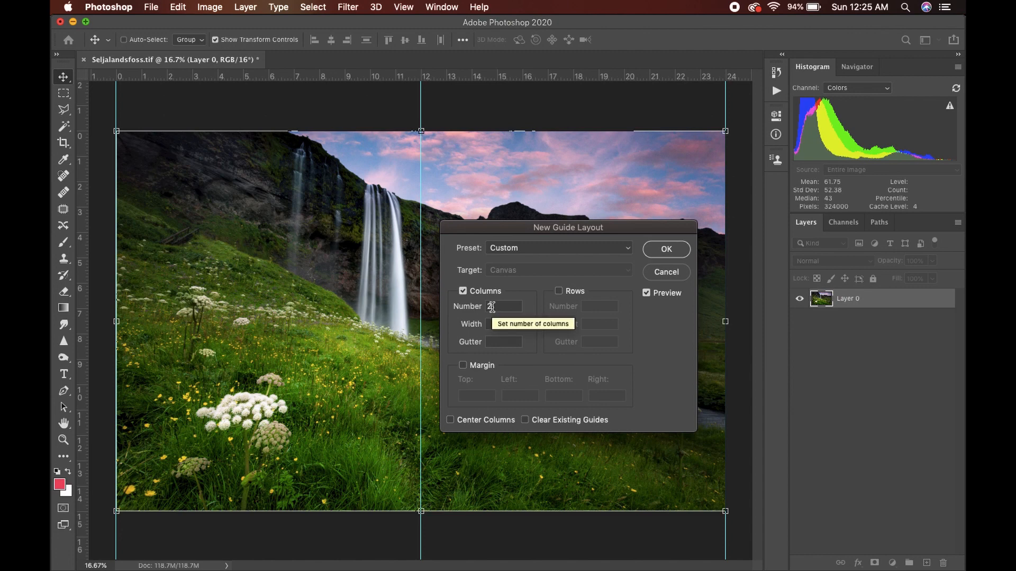
click(671, 250)
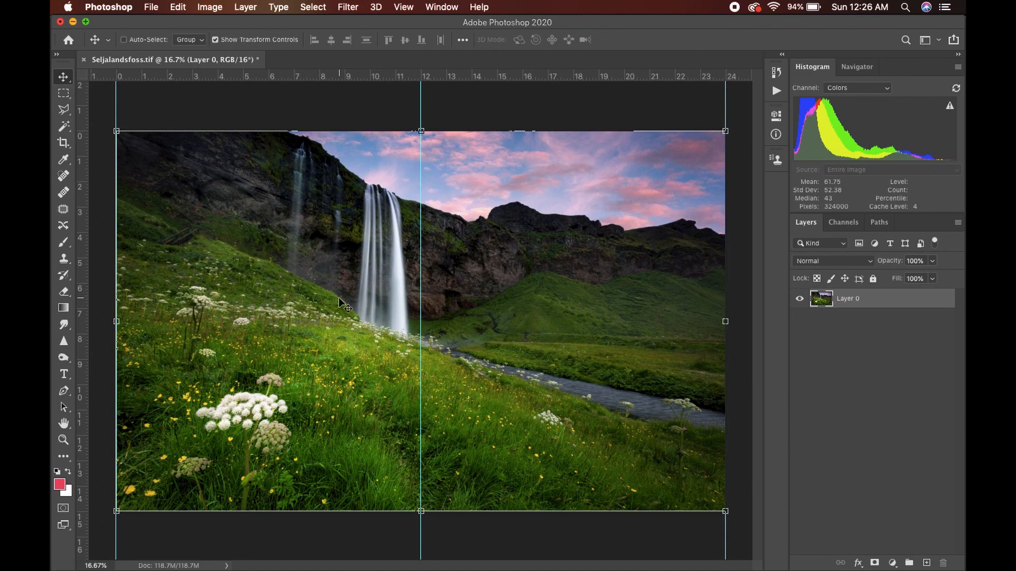
key(c)
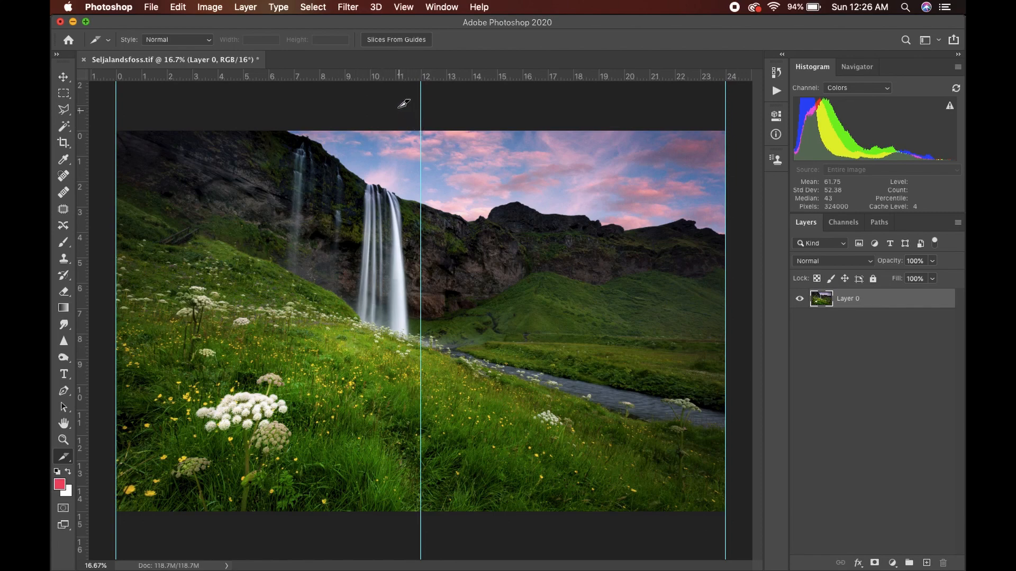
click(411, 42)
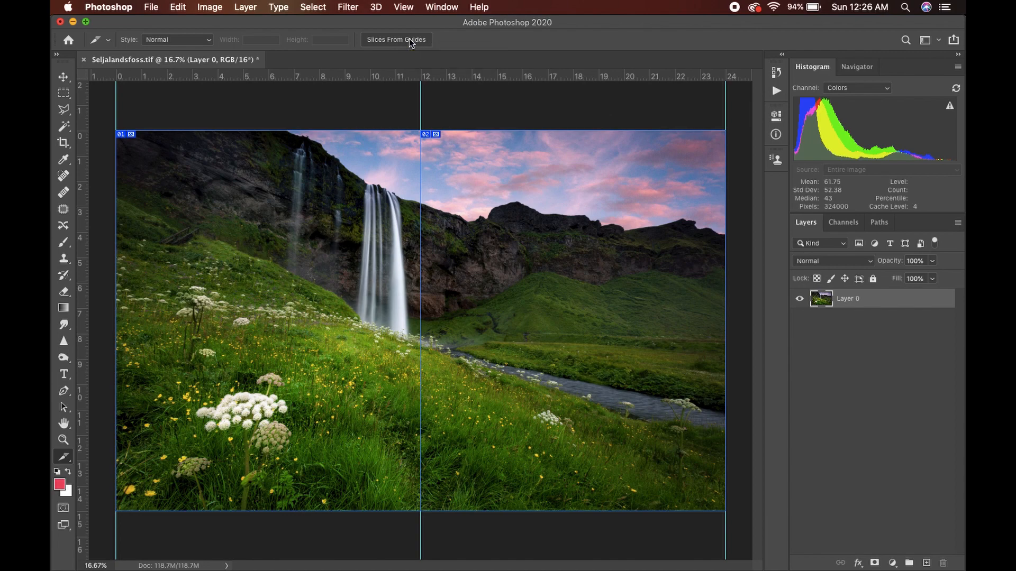
Start a Save for Web (Legacy) export of the sliced image with JPEG as the file format
click(157, 9)
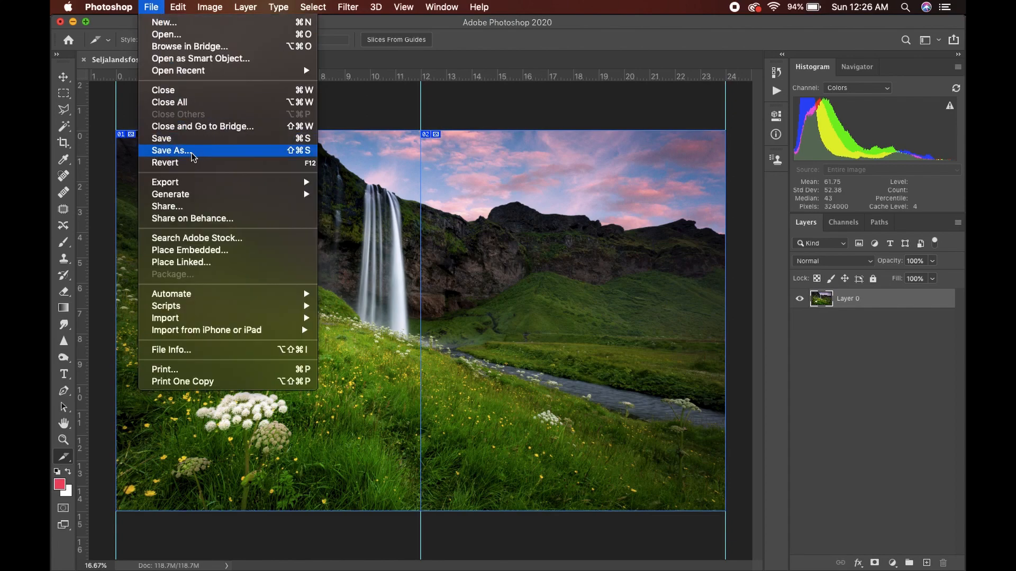
mouse_move(197, 184)
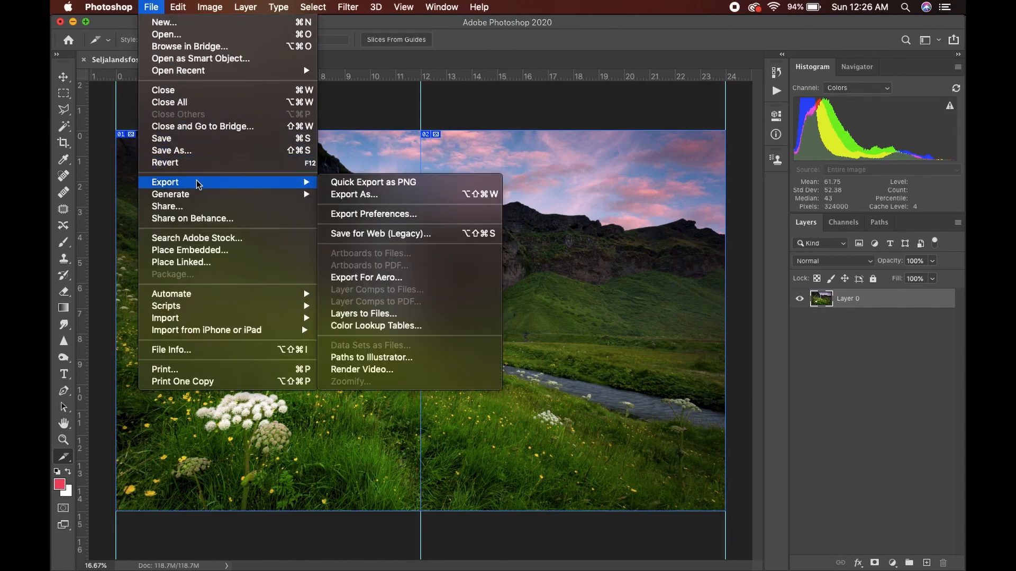
click(345, 237)
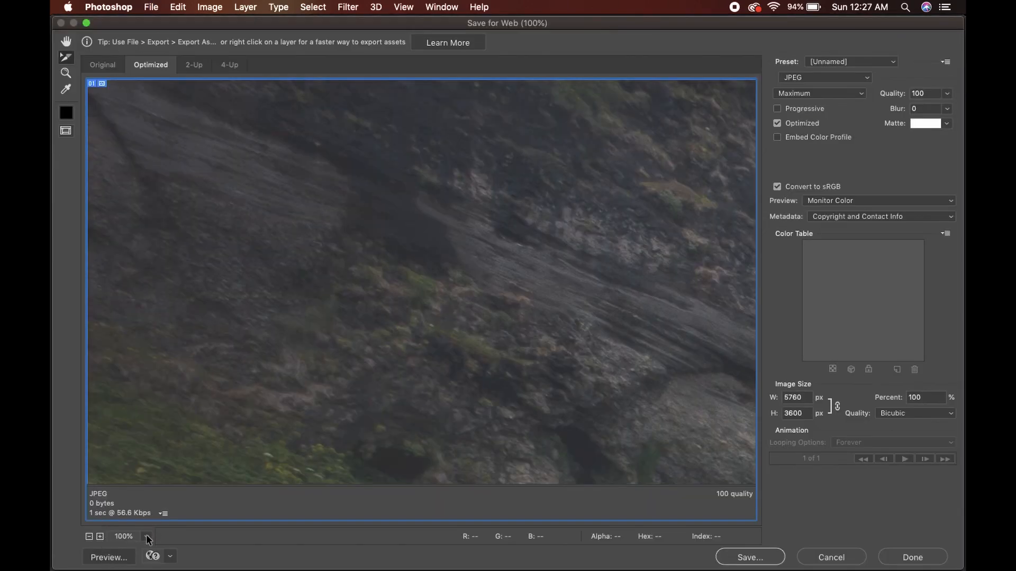
click(148, 538)
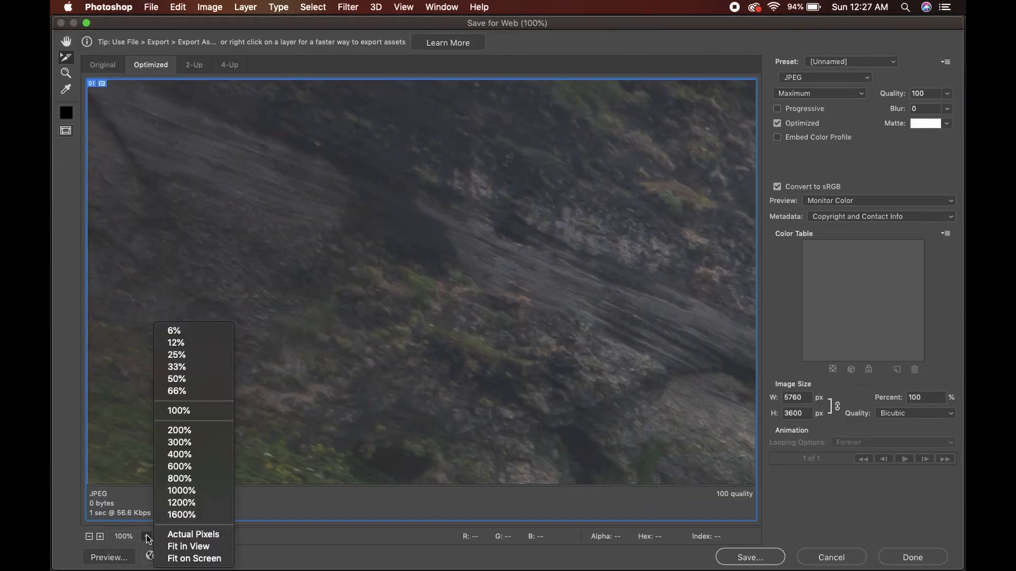
click(180, 548)
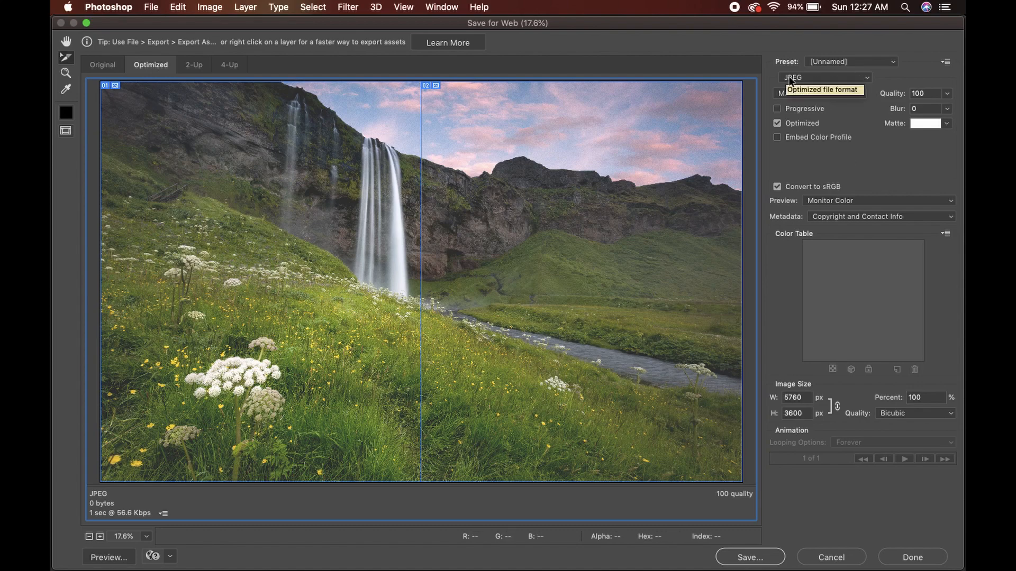
click(825, 79)
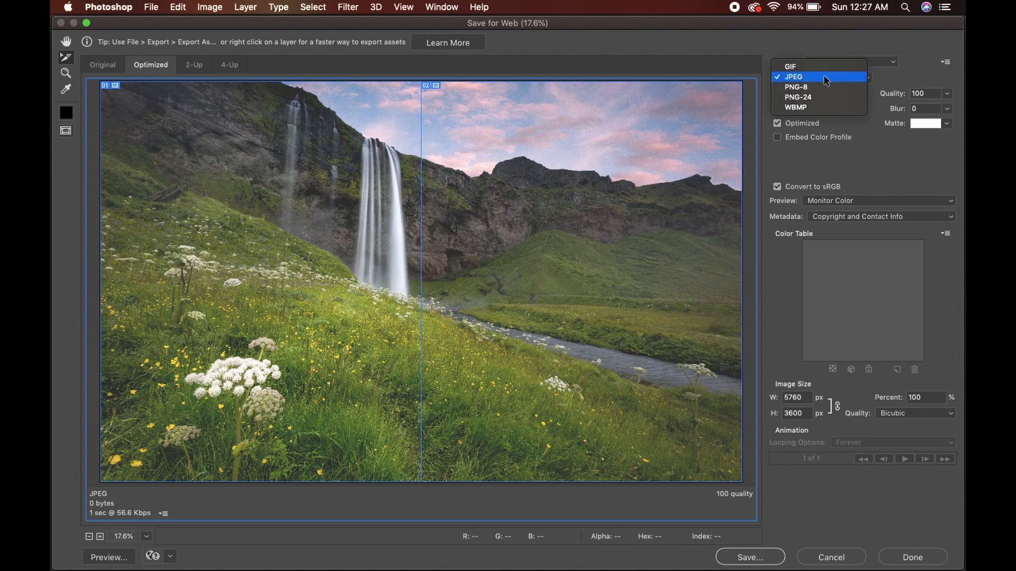
click(825, 78)
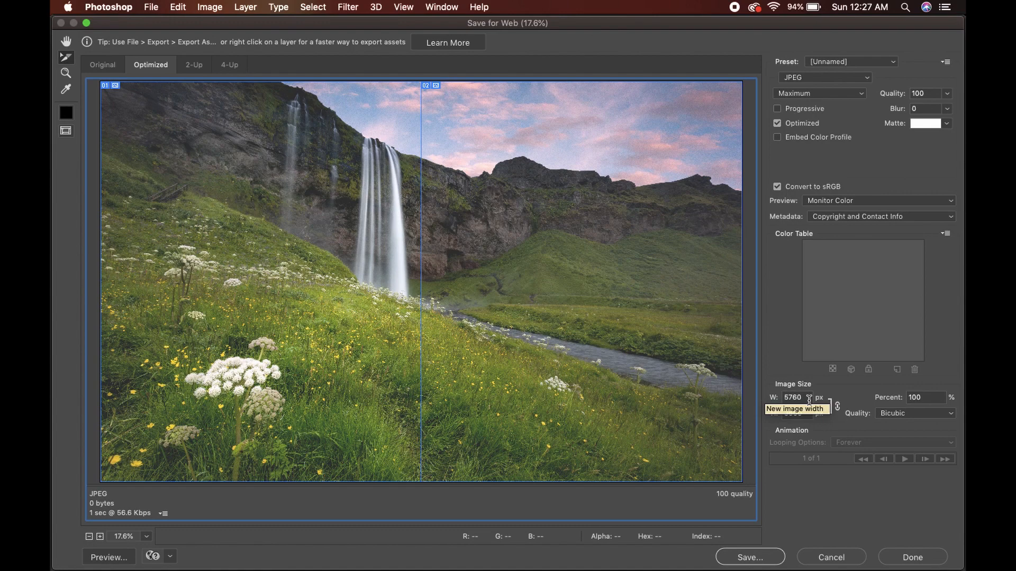
Set the export width to 2160 px and save all slices as images only to the Desktop as Seljalandsfoss.jpg
drag(809, 400, 767, 399)
text(21)
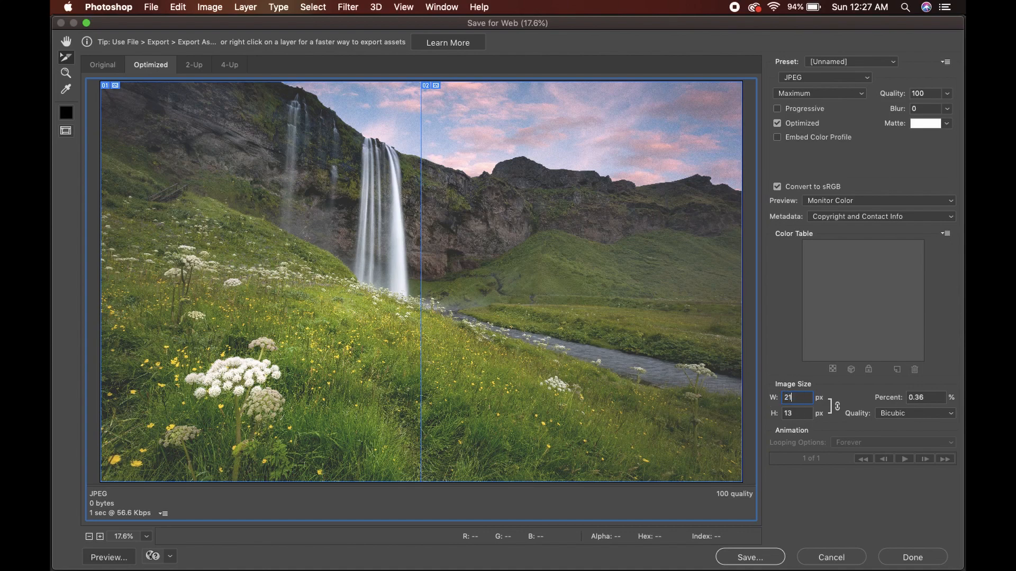
text(60)
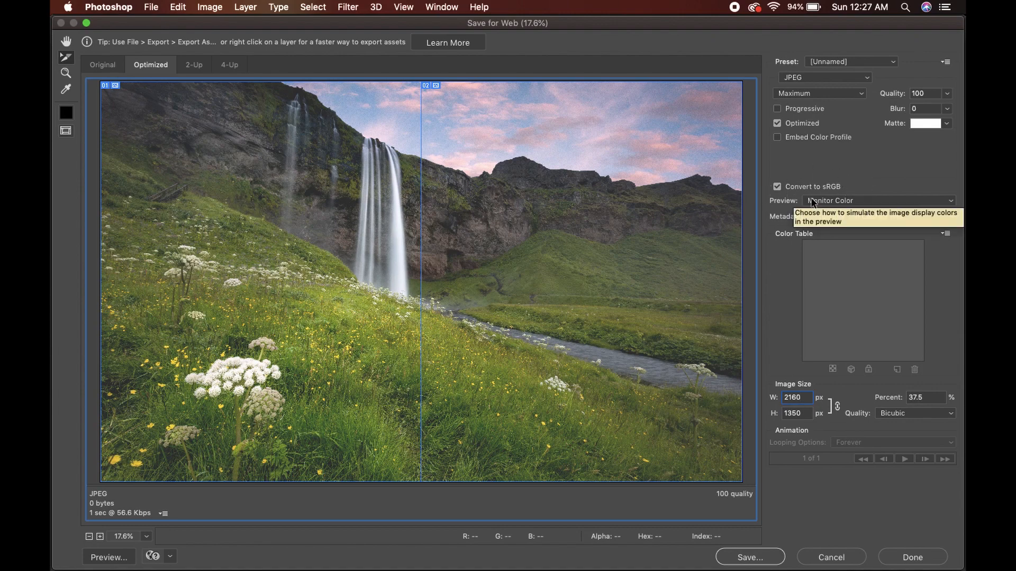
click(760, 558)
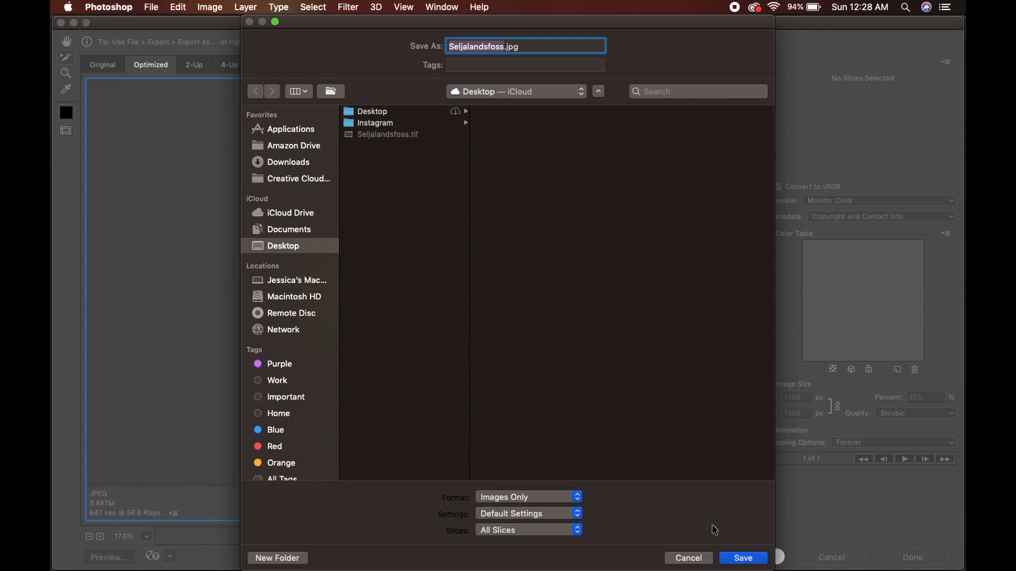
click(743, 558)
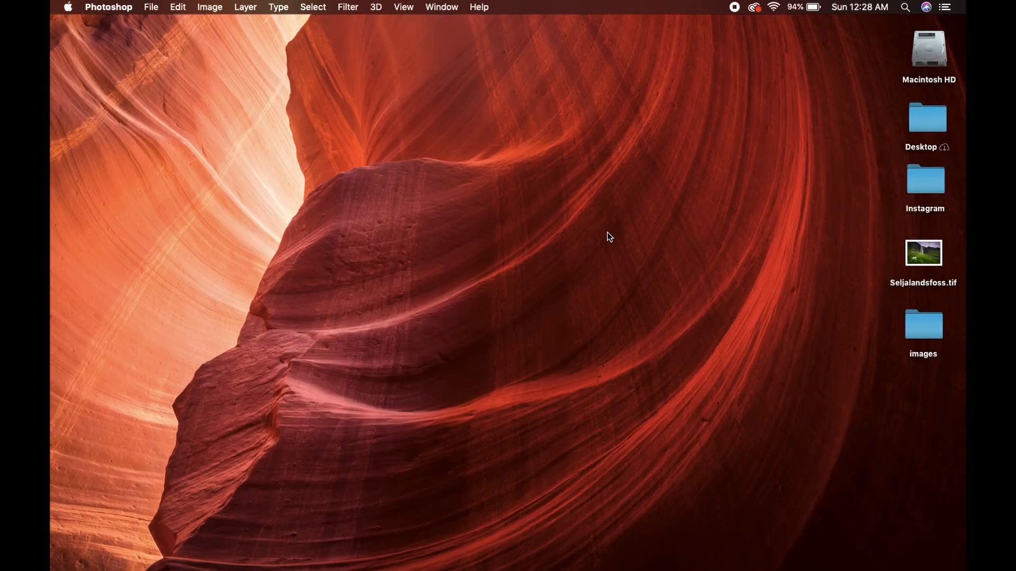
Open the images folder on the Desktop and preview Seljalandsfoss_01.jpg and Seljalandsfoss_02.jpg in turn
double_click(924, 326)
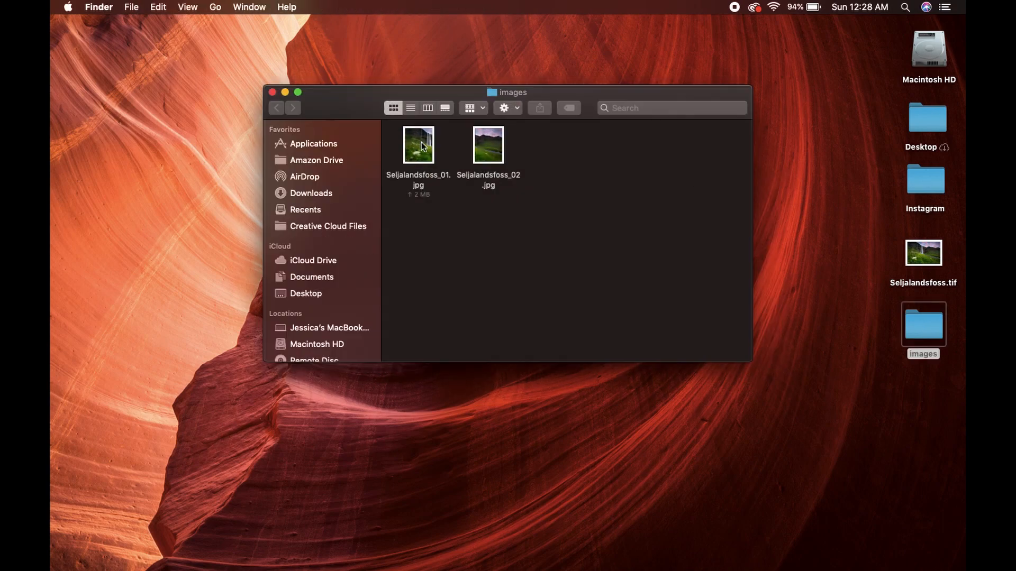
click(422, 145)
key(space)
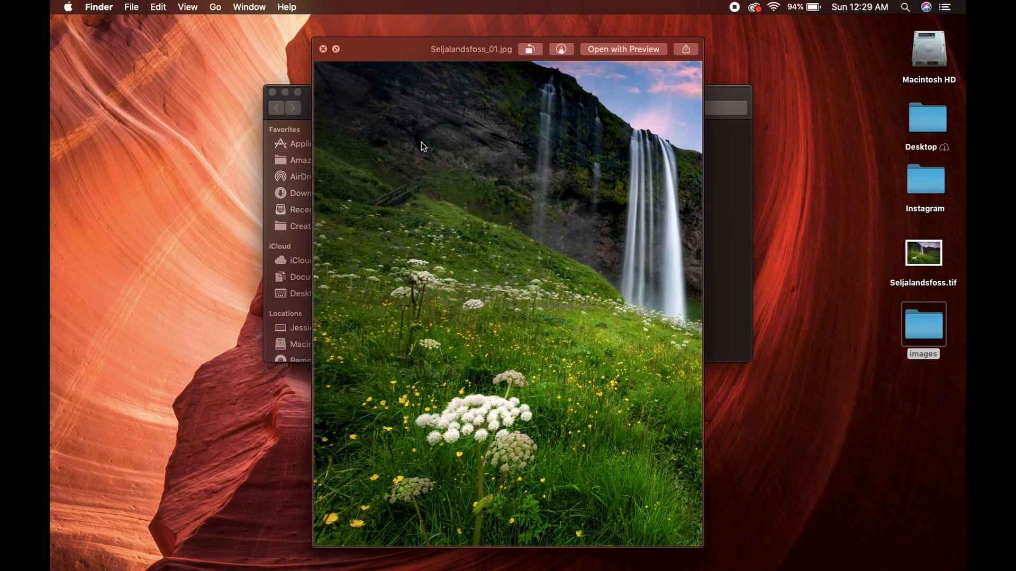
key(Right)
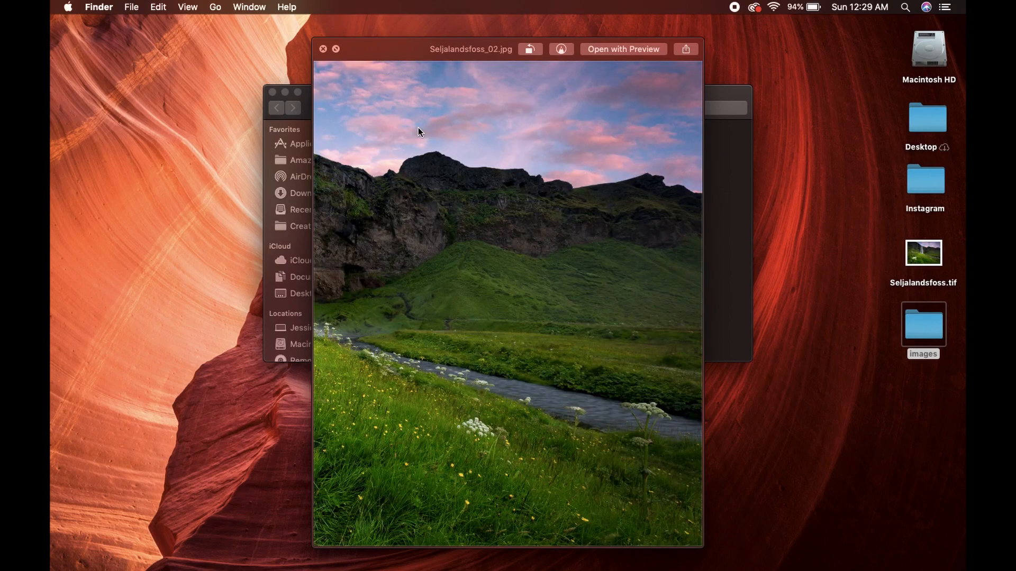
key(Left)
key(Right)
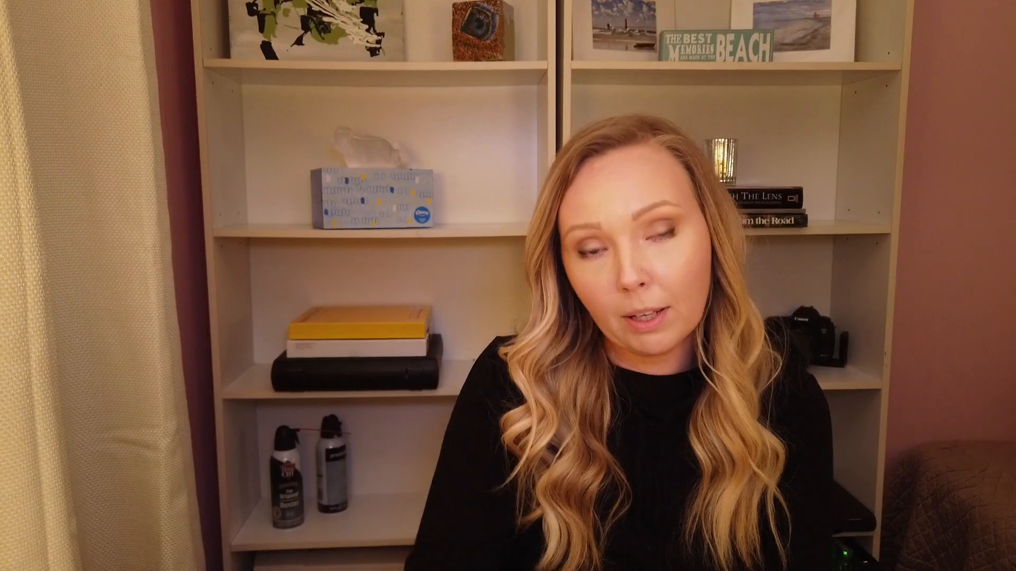